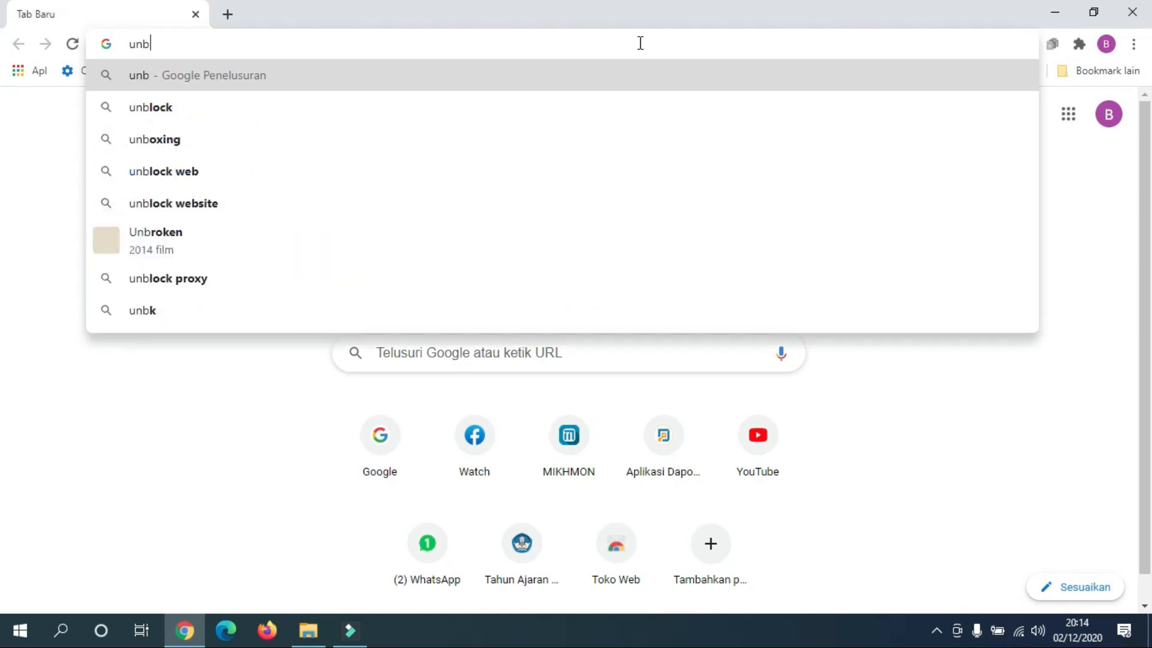
Open the website unbk.kemdikbud.go.id/ubkd.
type("ke")
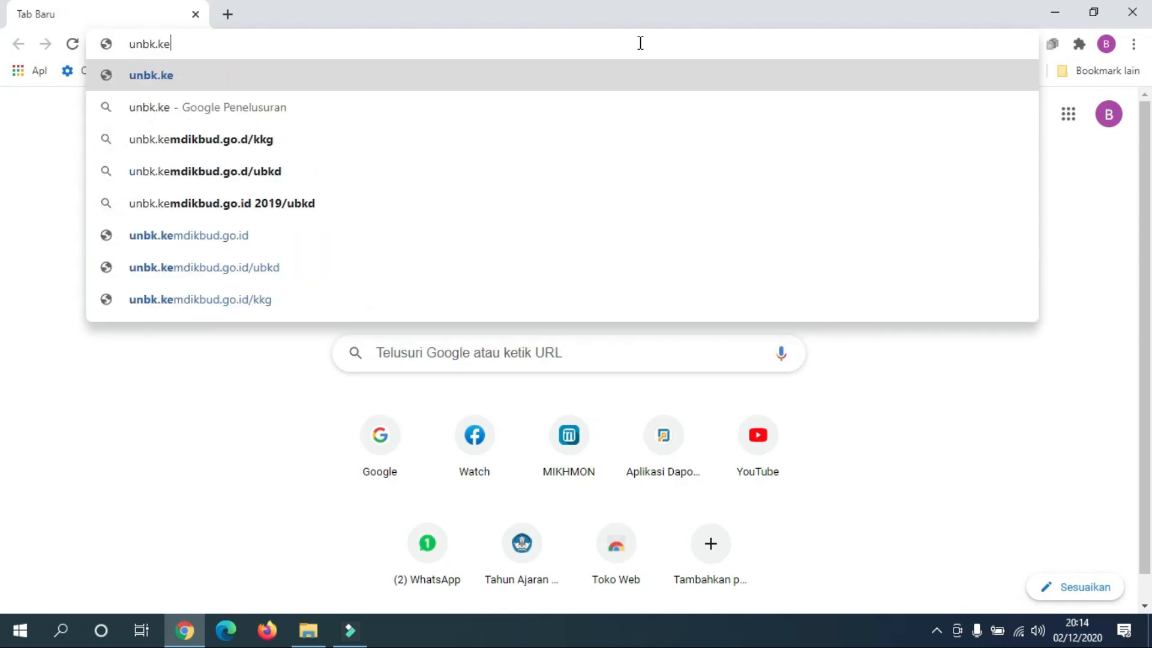
type("mdik")
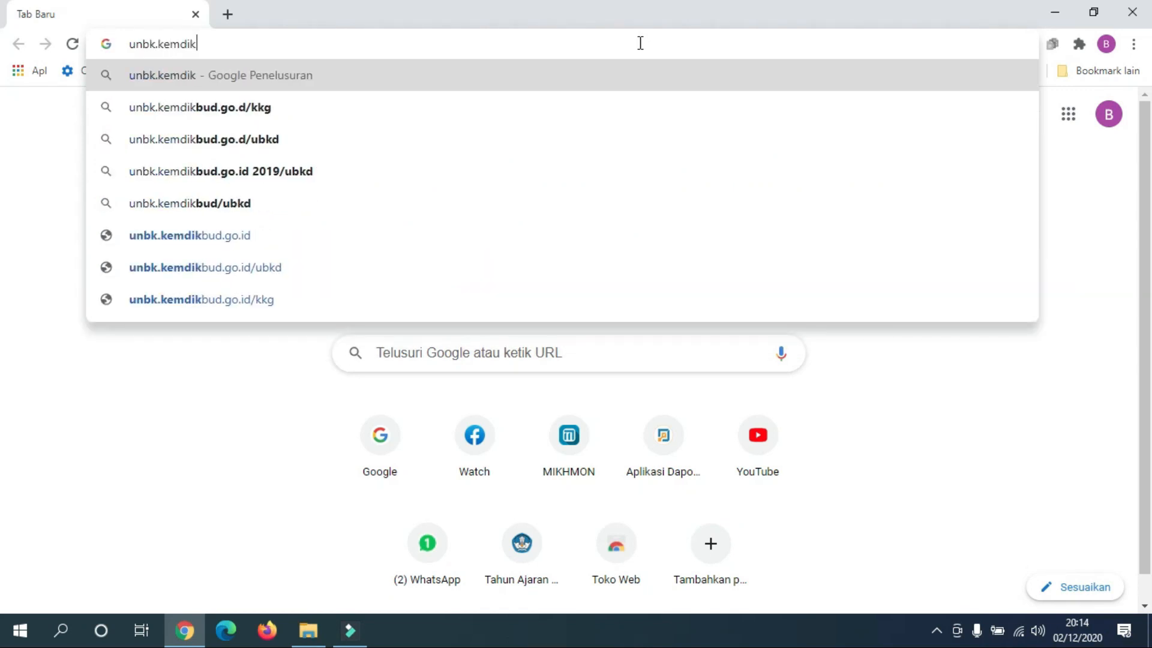
type("bud.go.")
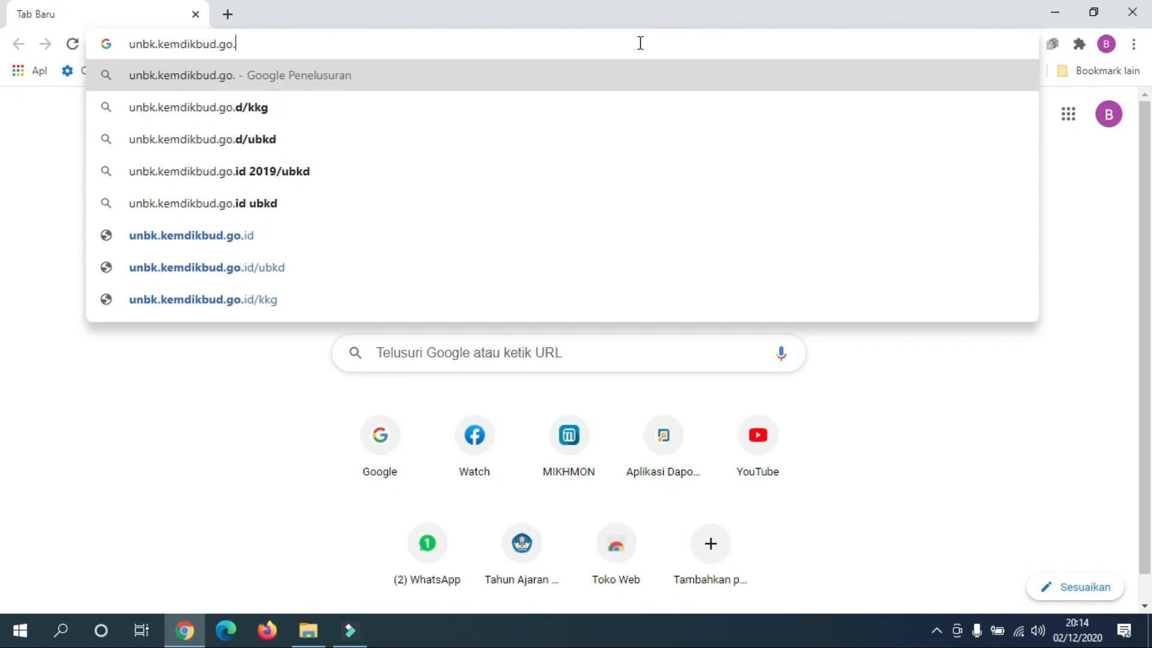
type("id")
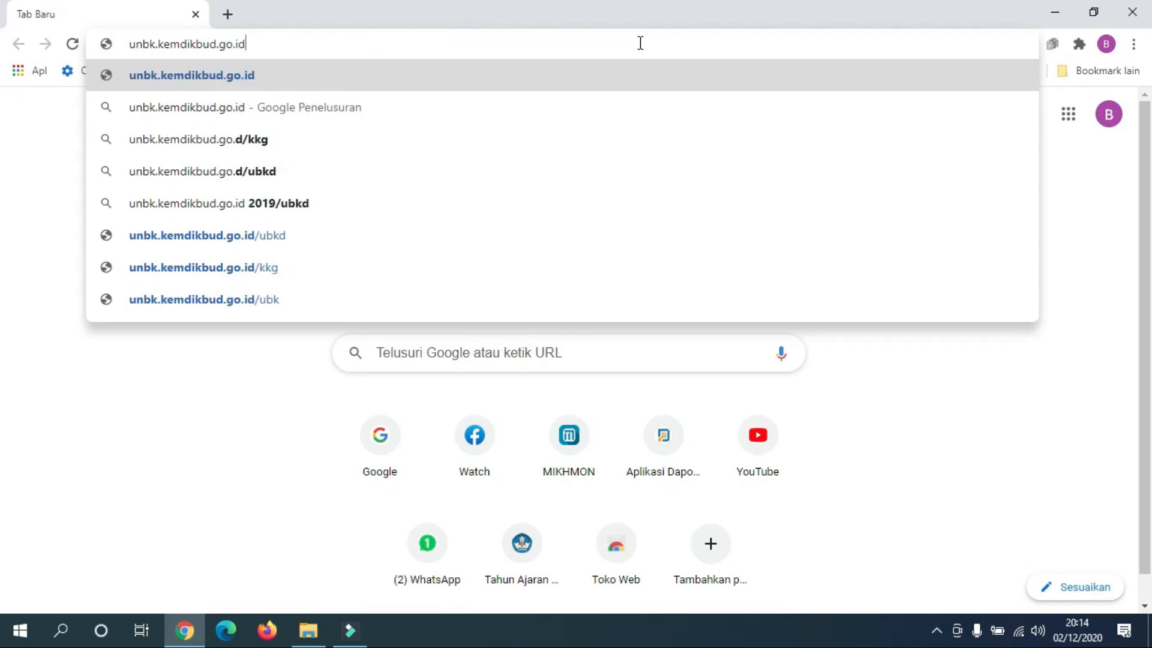
type("/")
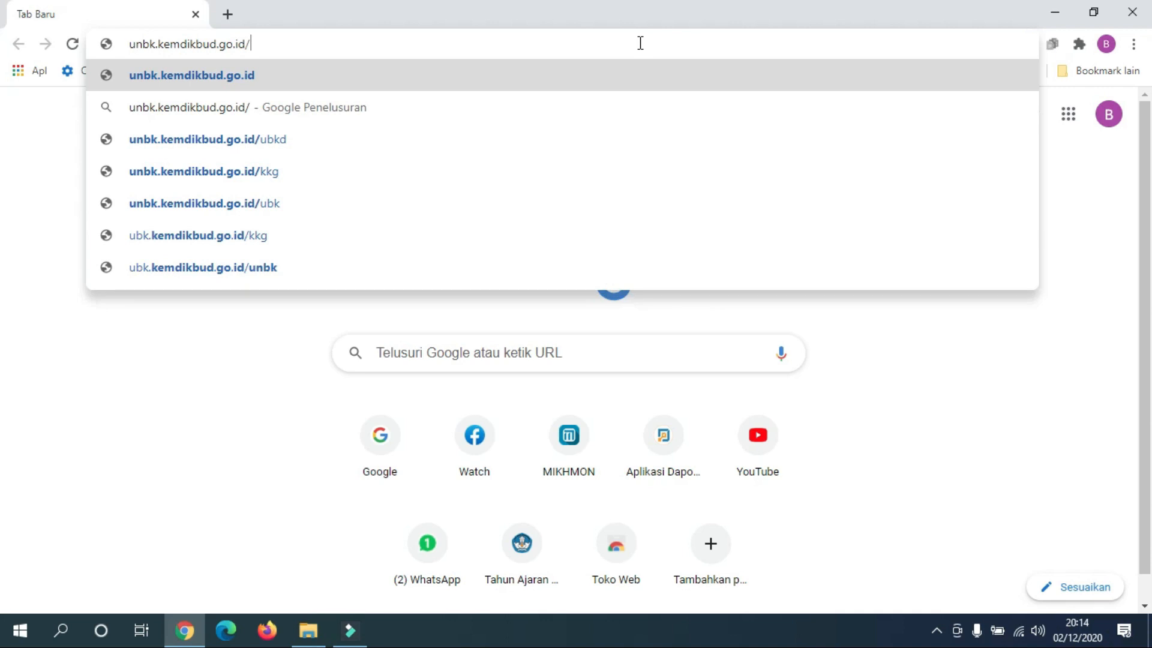
type("ubkd")
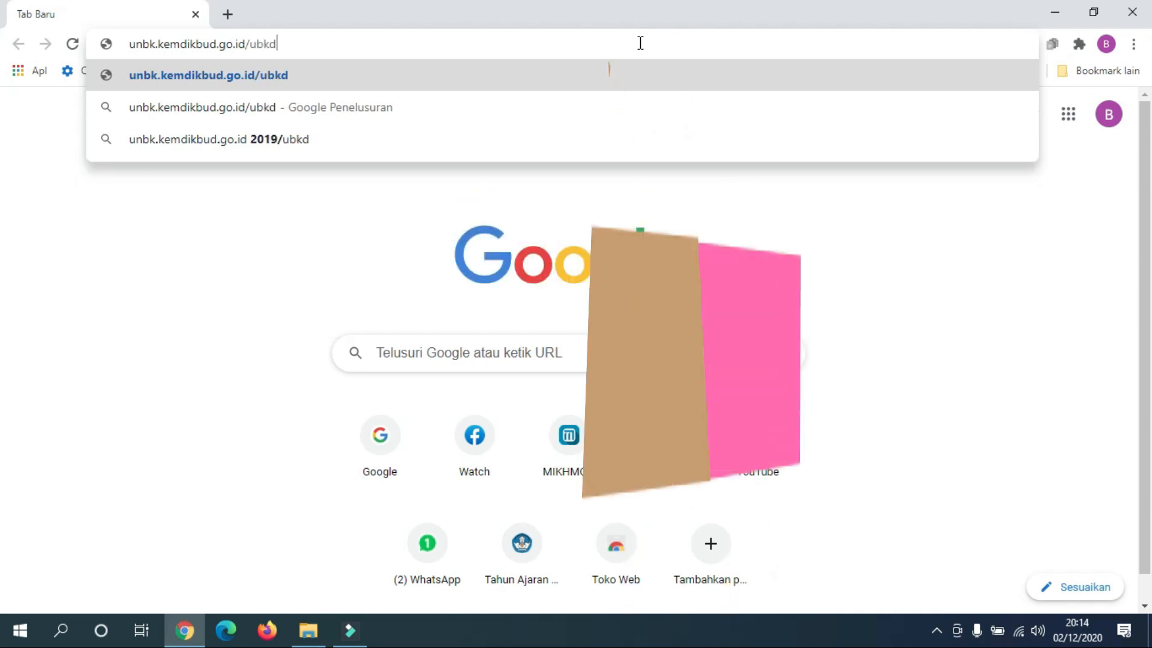
key("Return")
Log in to the simulation portal with the saved username and account password.
left_click(759, 256)
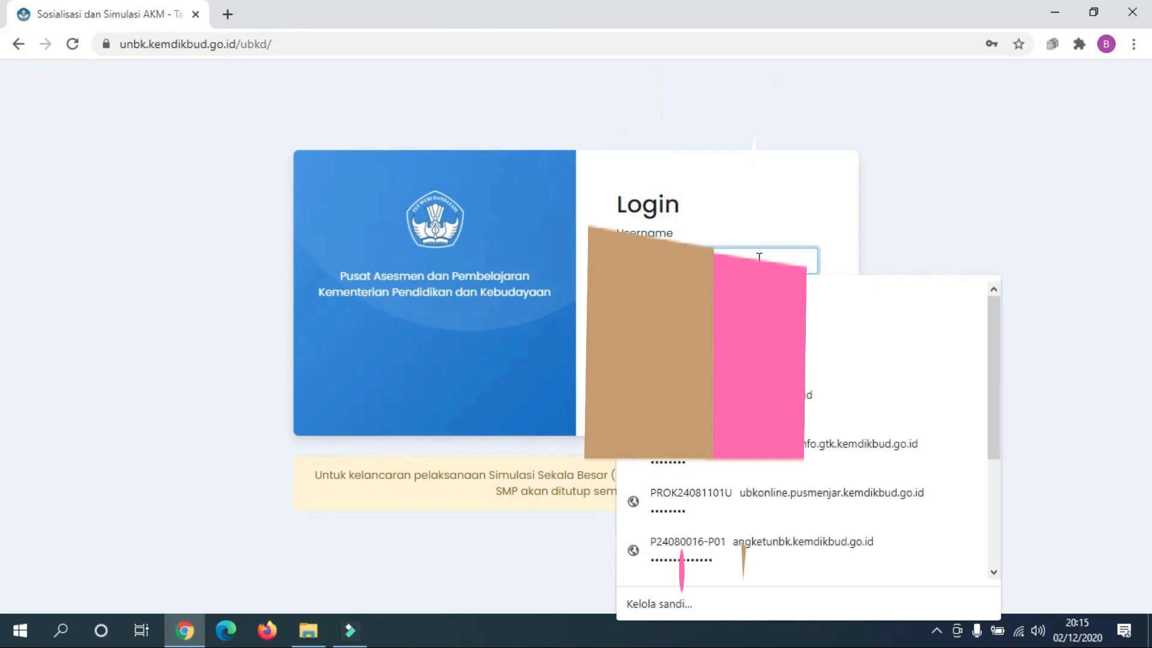
key("Escape")
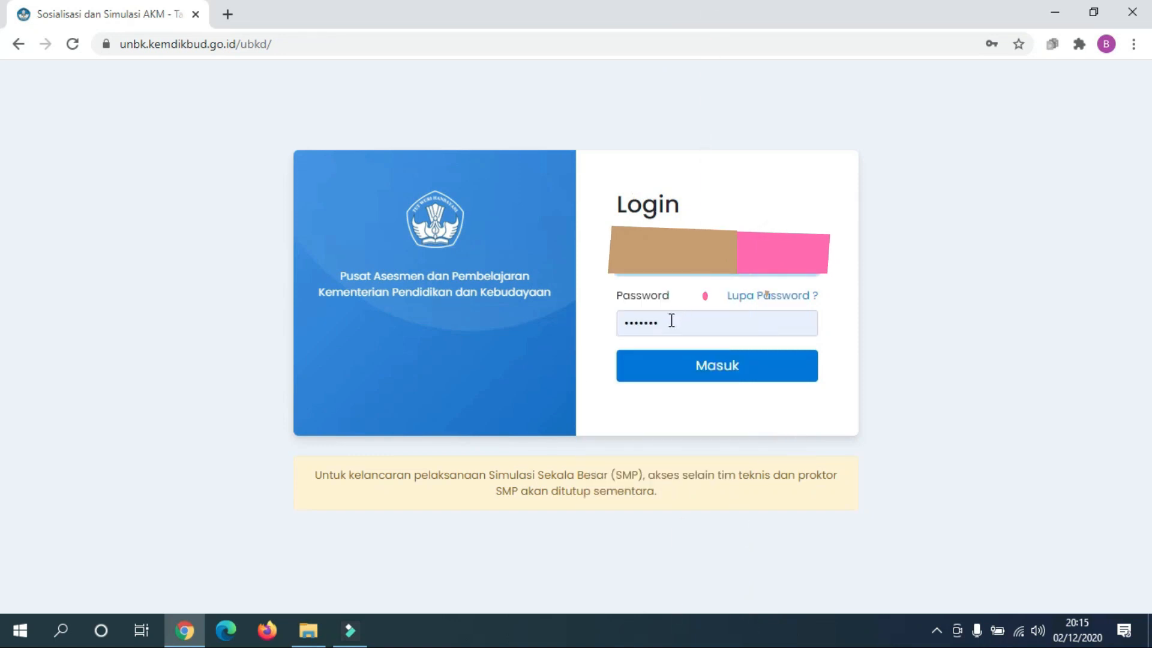
left_click(702, 376)
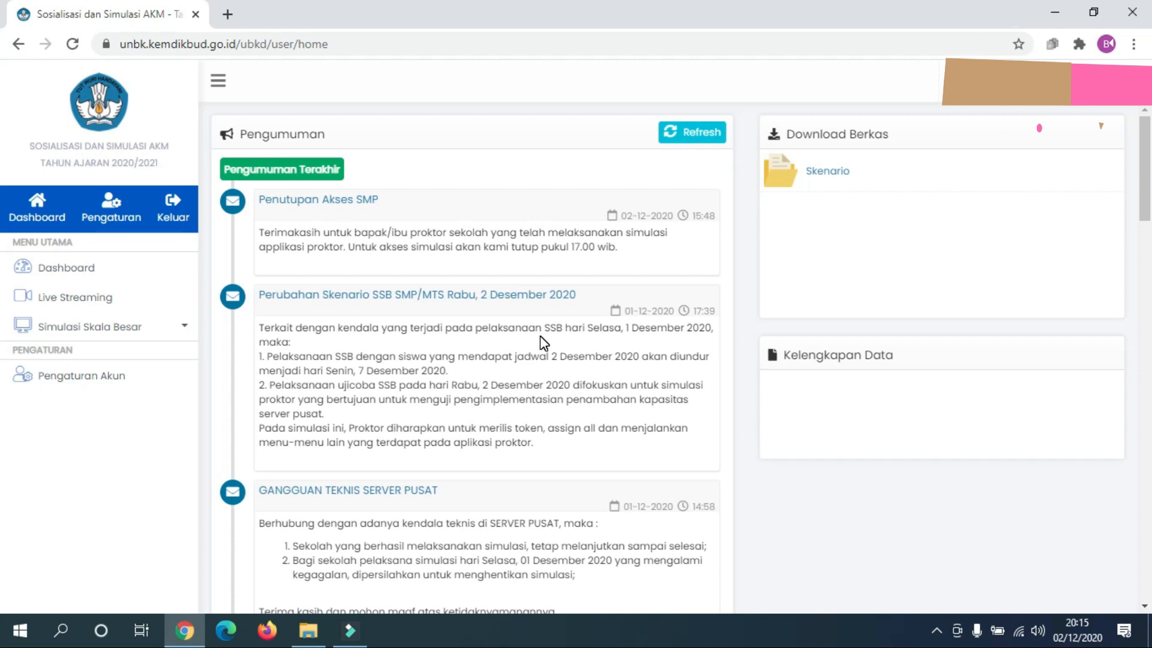
Find the Download Exambro announcement with the ExamBrowser and ProktorBrowser download links on the dashboard.
scroll(543, 342, "down", 3)
scroll(543, 342, "down", 5)
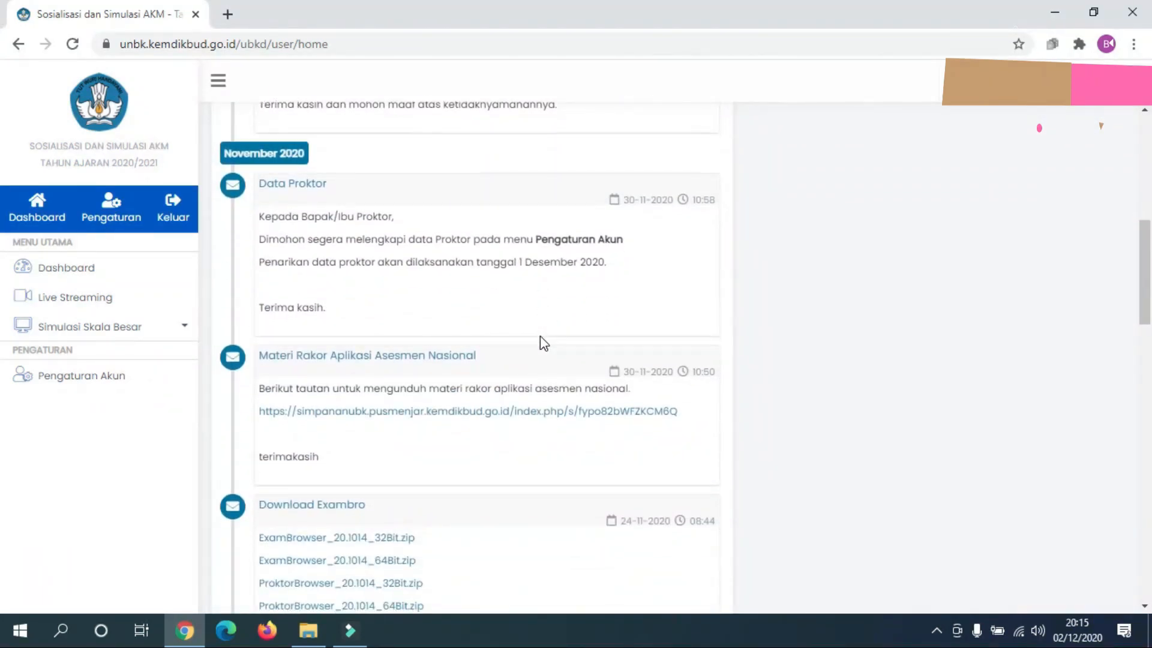
scroll(543, 342, "down", 4)
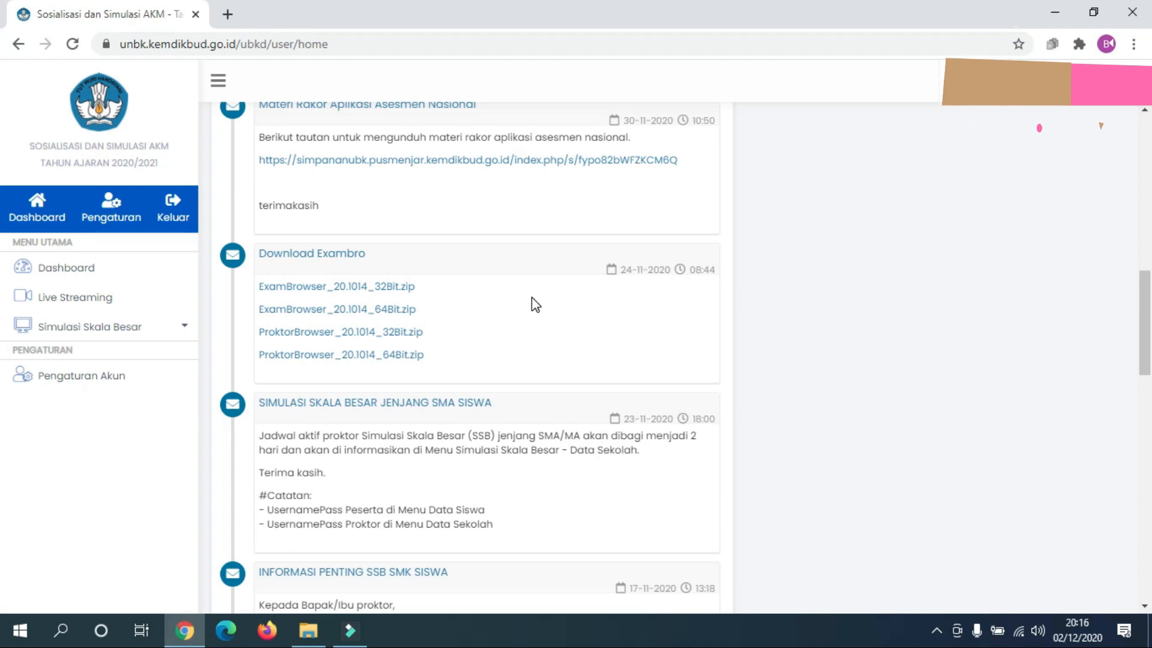
Review the proctor login columns in Data Sekolah under Simulasi Skala Besar and open Data Siswa.
left_click(115, 328)
left_click(102, 354)
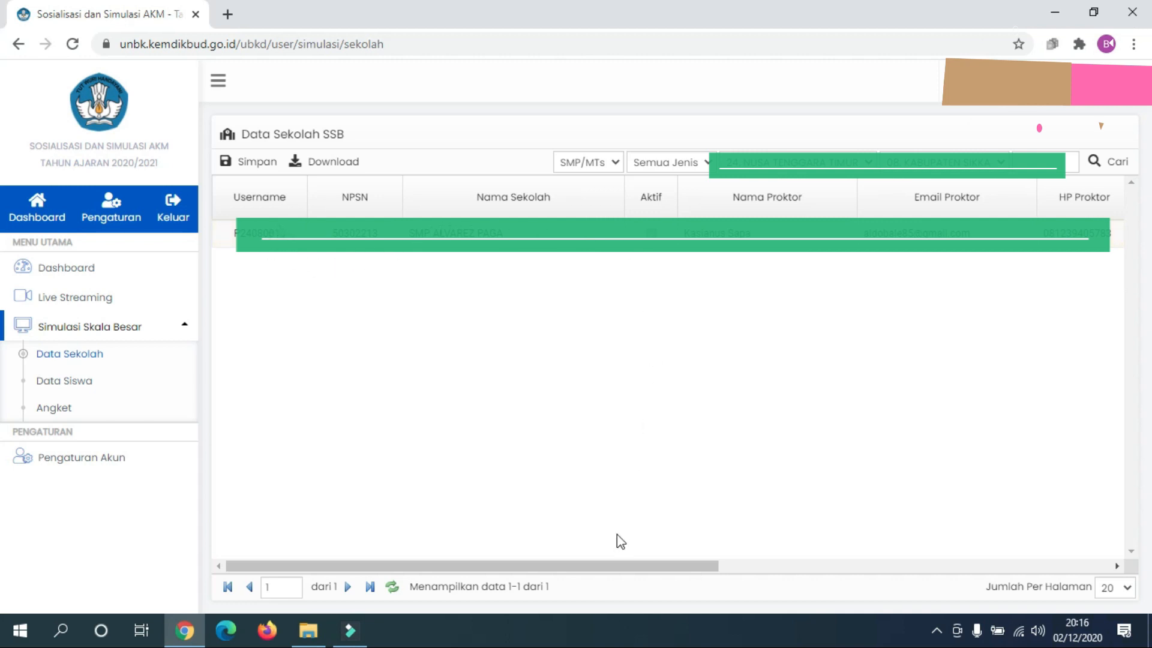
left_click_drag(596, 566, 786, 564)
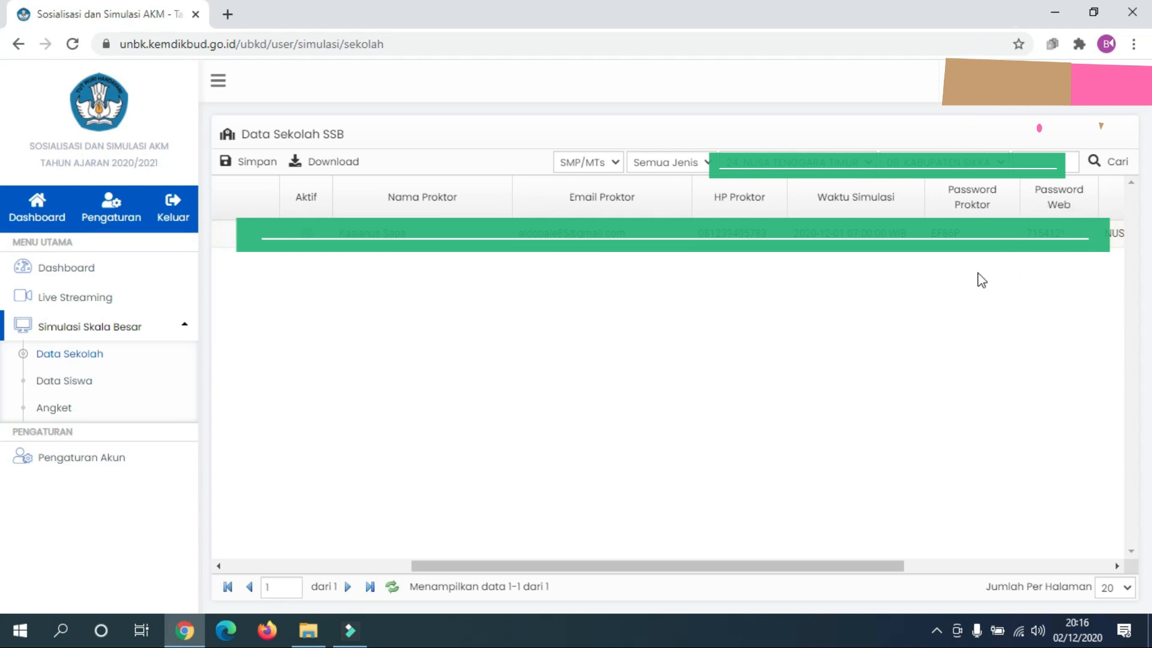
left_click(85, 381)
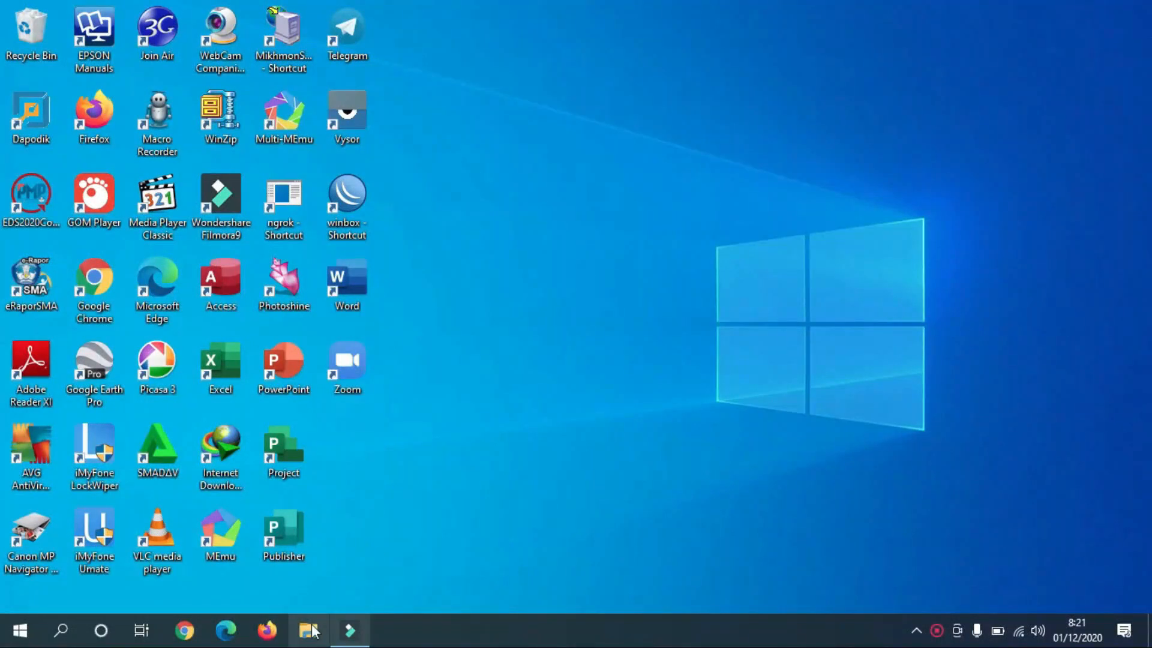
In File Explorer, open the folder ProktorBrowser_20.0922_64Bit inside UN\2020-2021 on My Data (D:).
left_click(309, 630)
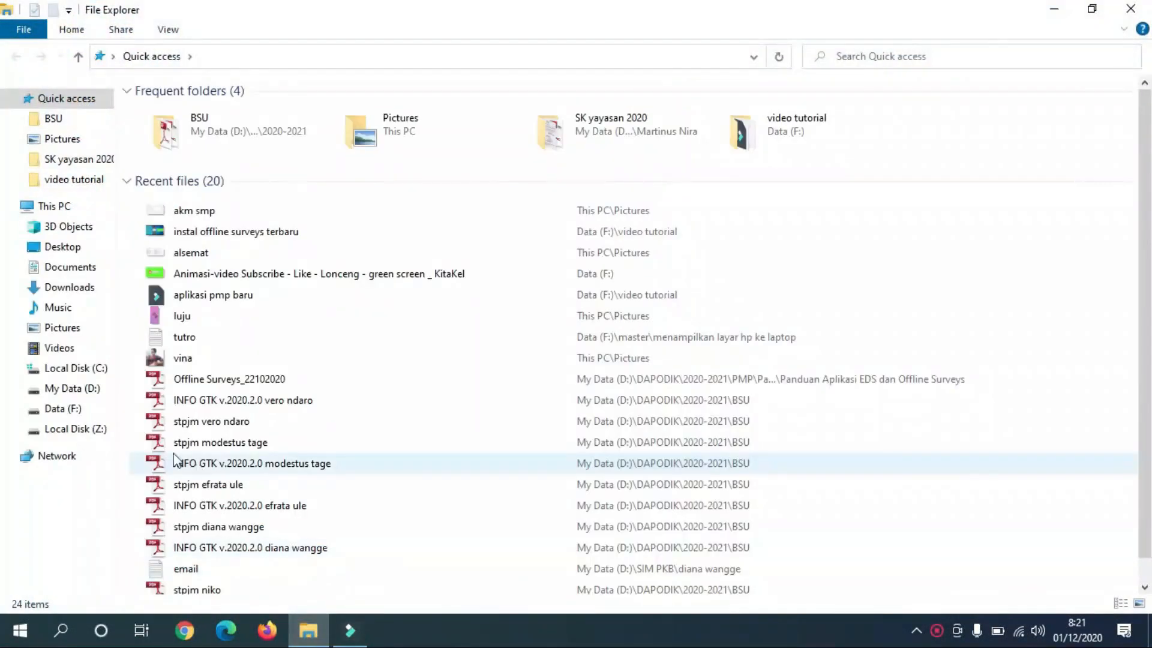
left_click(91, 391)
scroll(220, 436, "down", 4)
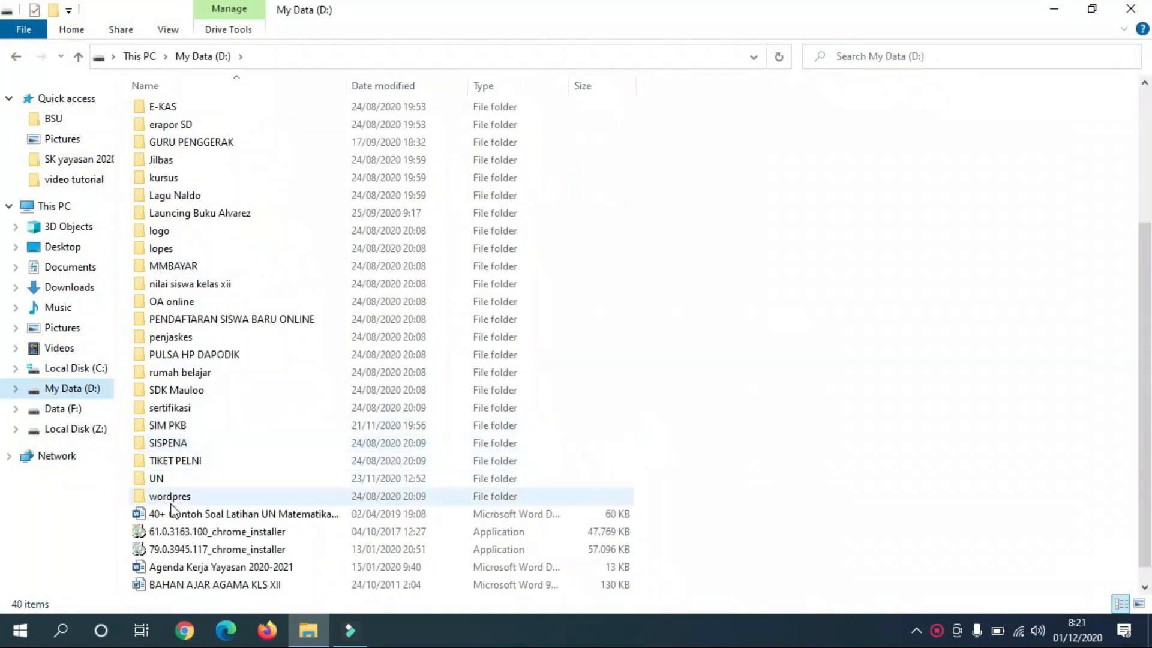
double_click(157, 480)
left_click(171, 165)
double_click(171, 163)
Extract the ExamBrowser_20.0817_64Bit archive into its own folder with 7-Zip and select the extracted ExamBrowser application.
right_click(183, 113)
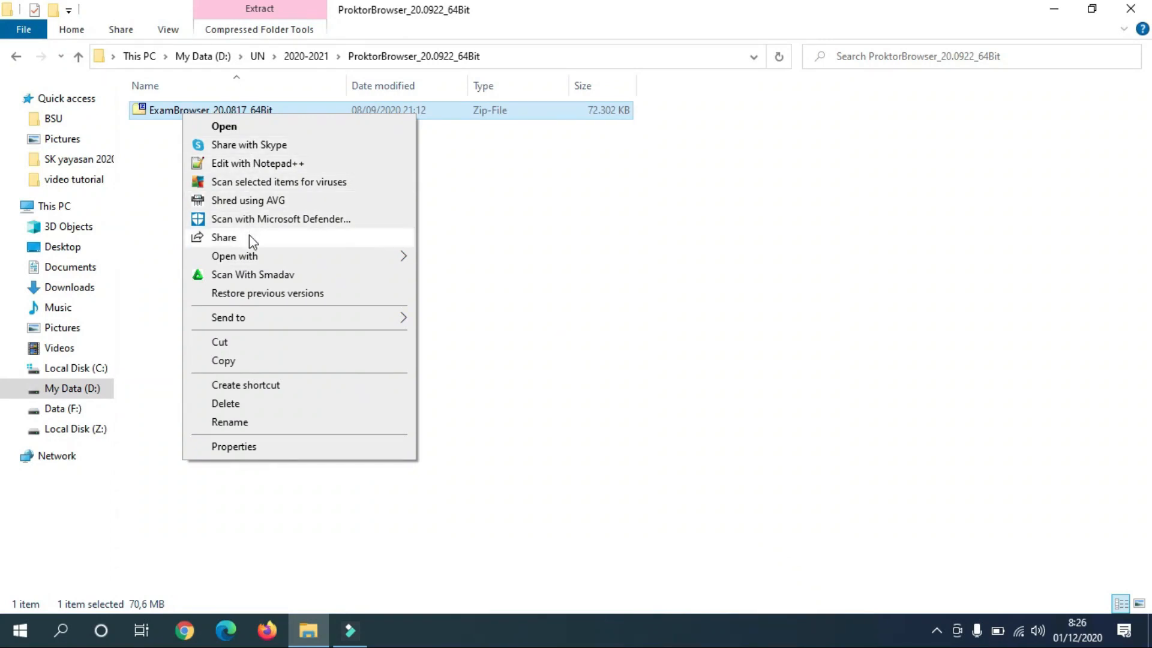
left_click(467, 188)
right_click(265, 114)
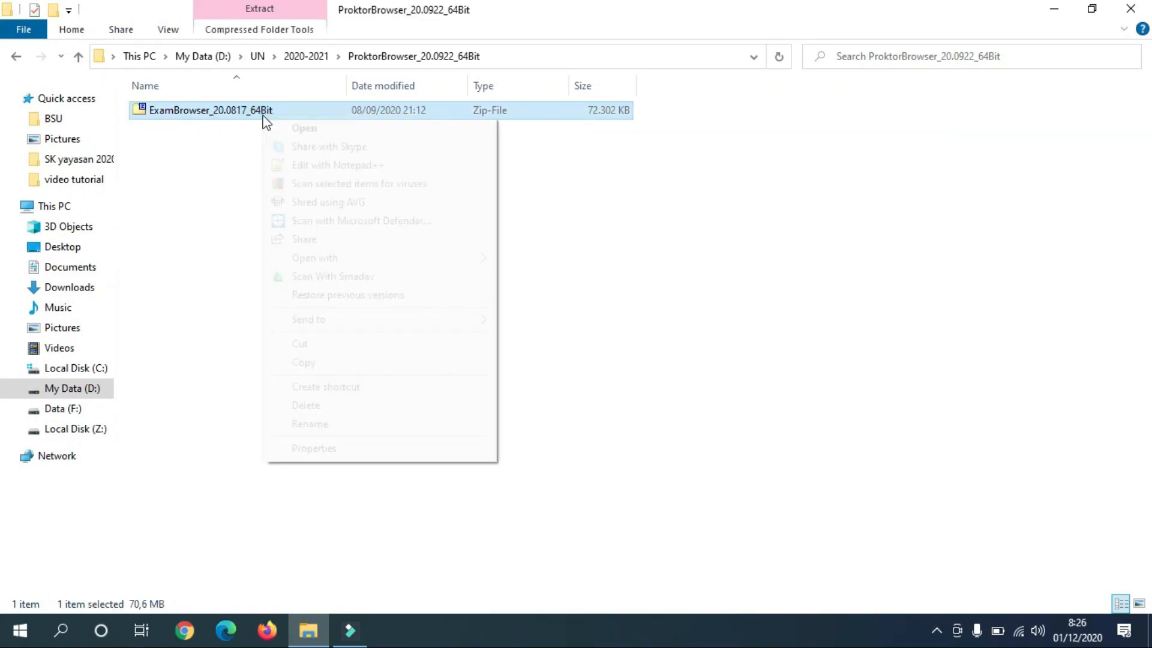
left_click(340, 262)
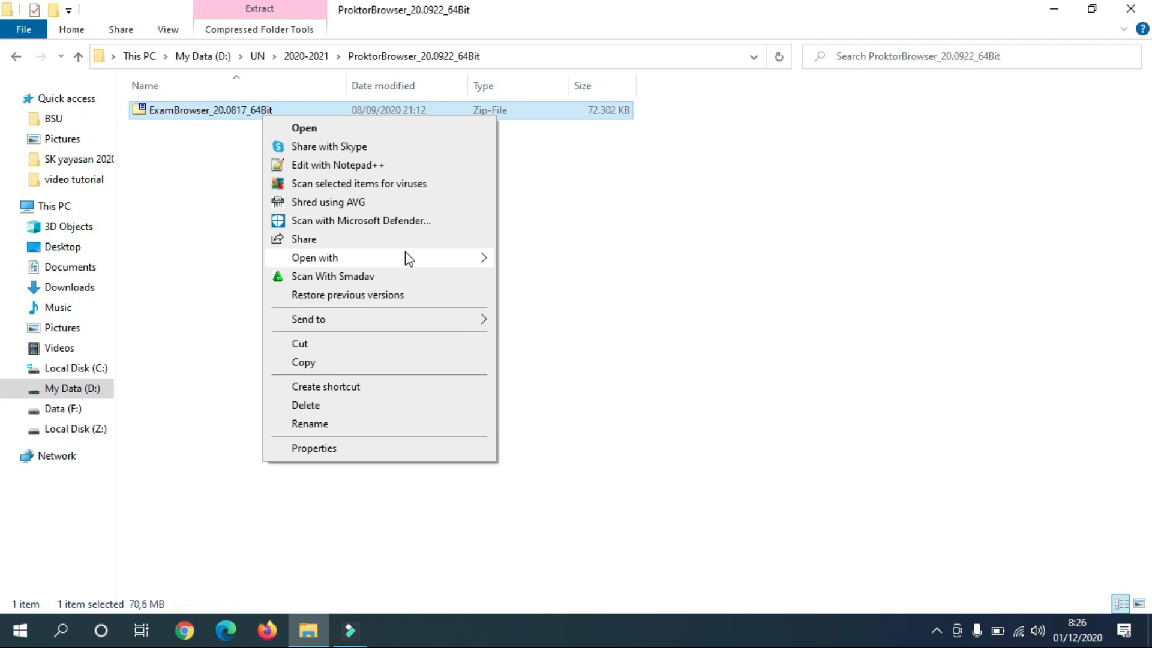
mouse_move(407, 257)
left_click(504, 260)
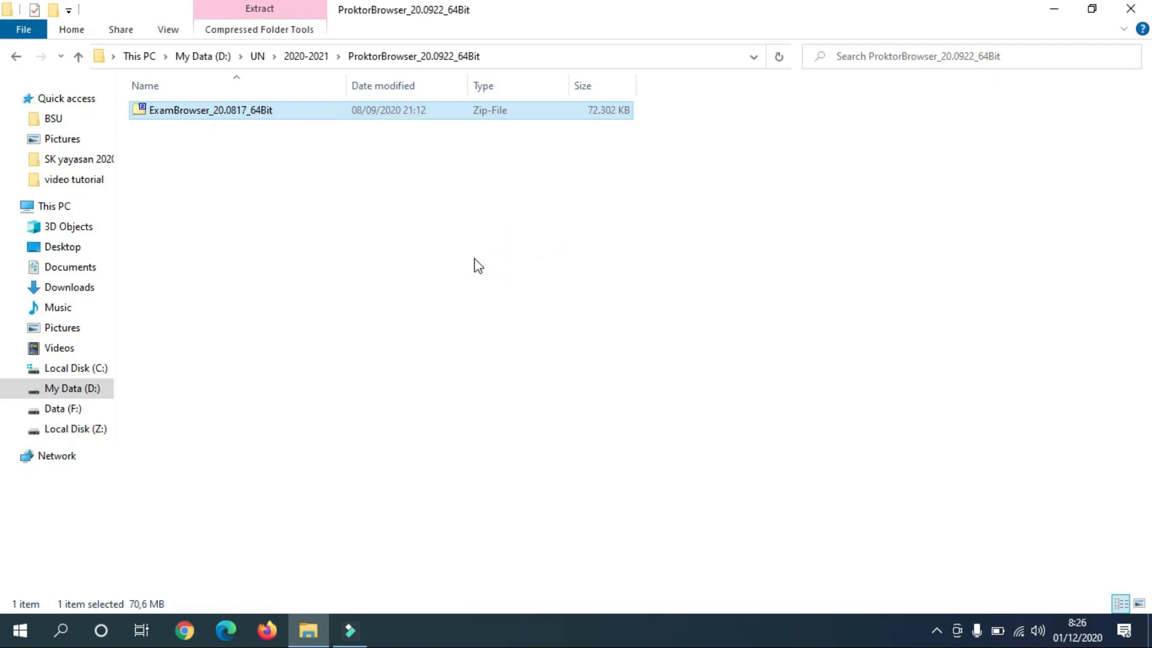
left_click(192, 192)
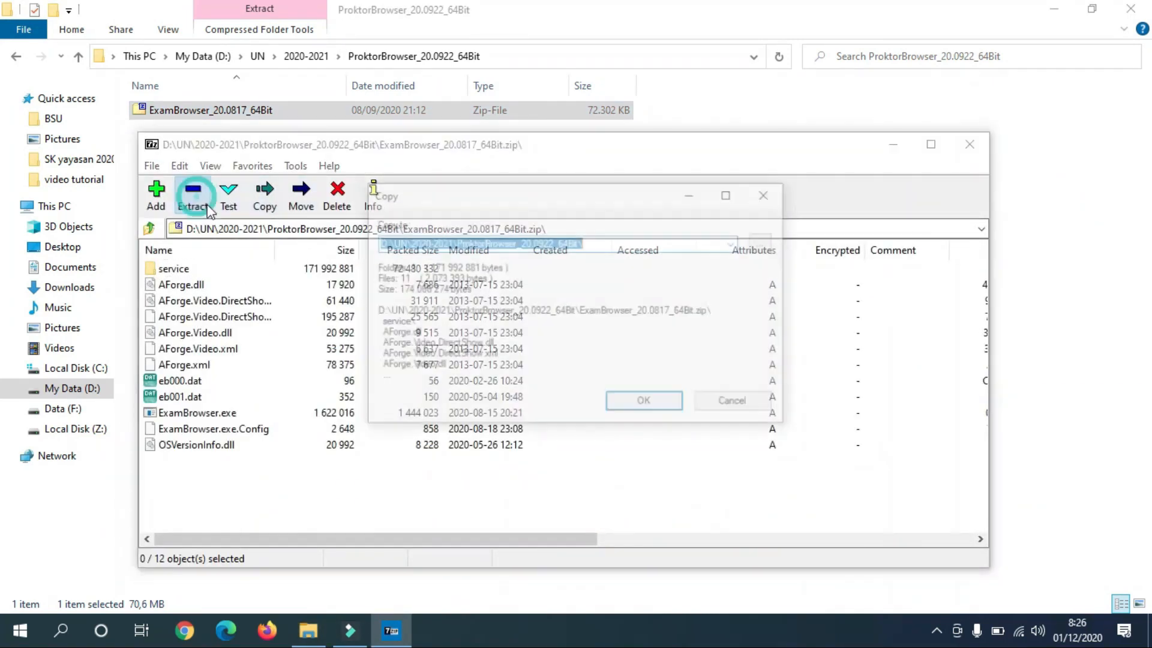
left_click(628, 405)
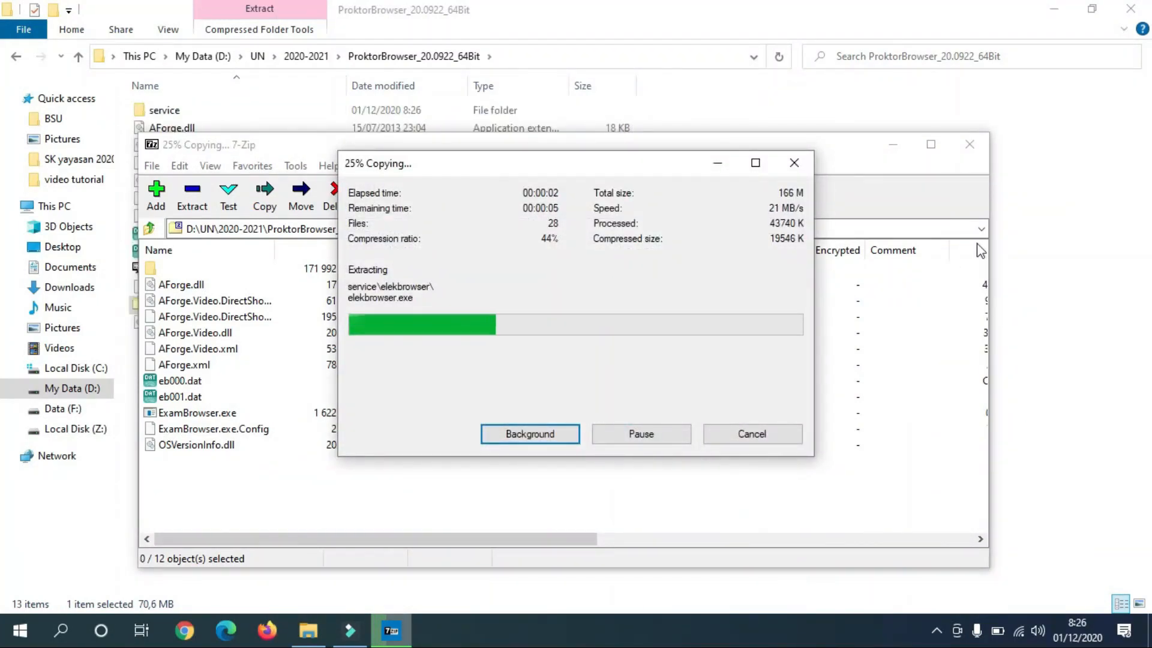
left_click(1049, 259)
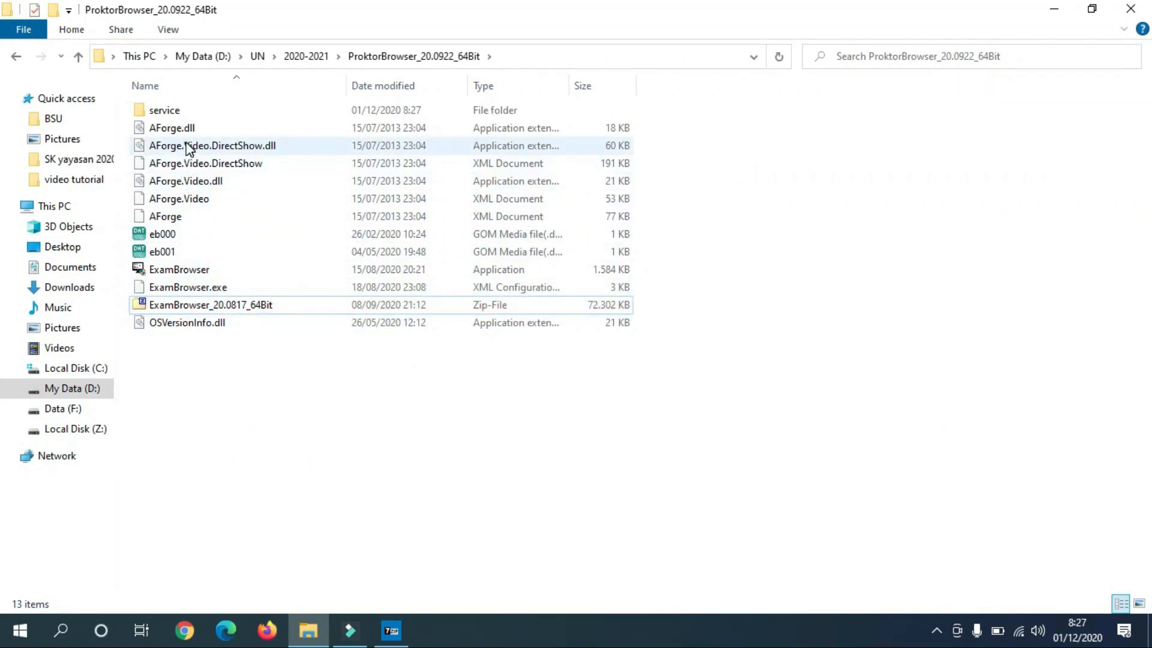
left_click(186, 271)
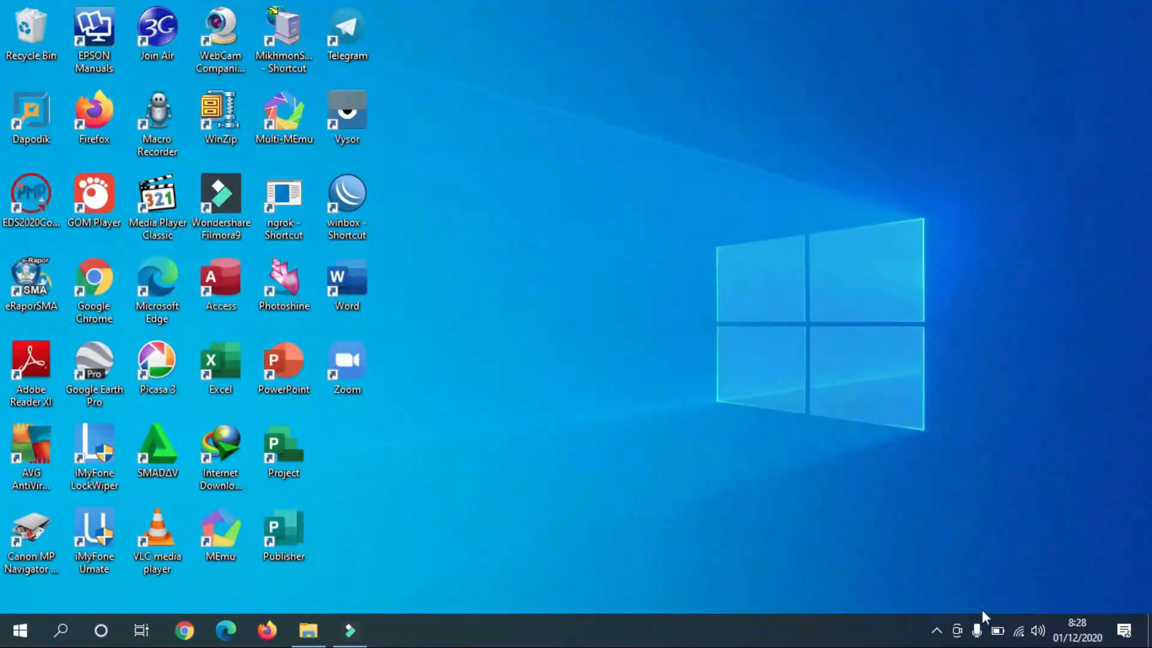
Shut down the Smadav antivirus running in the background and check the remaining background programs.
left_click(936, 629)
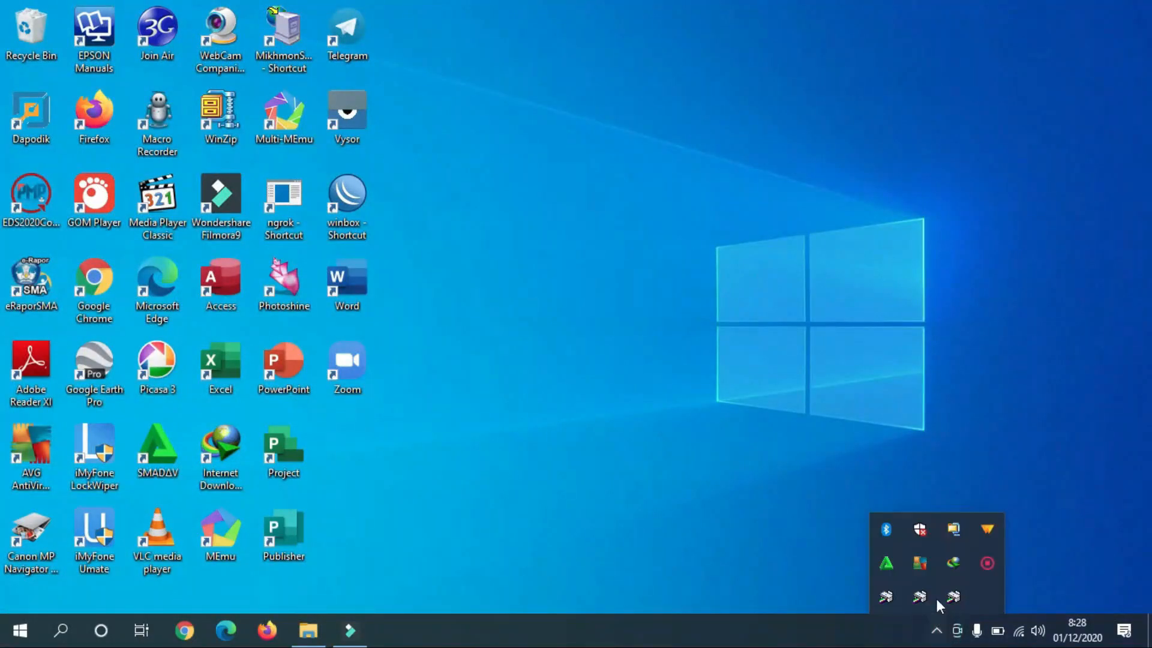
left_click(743, 465)
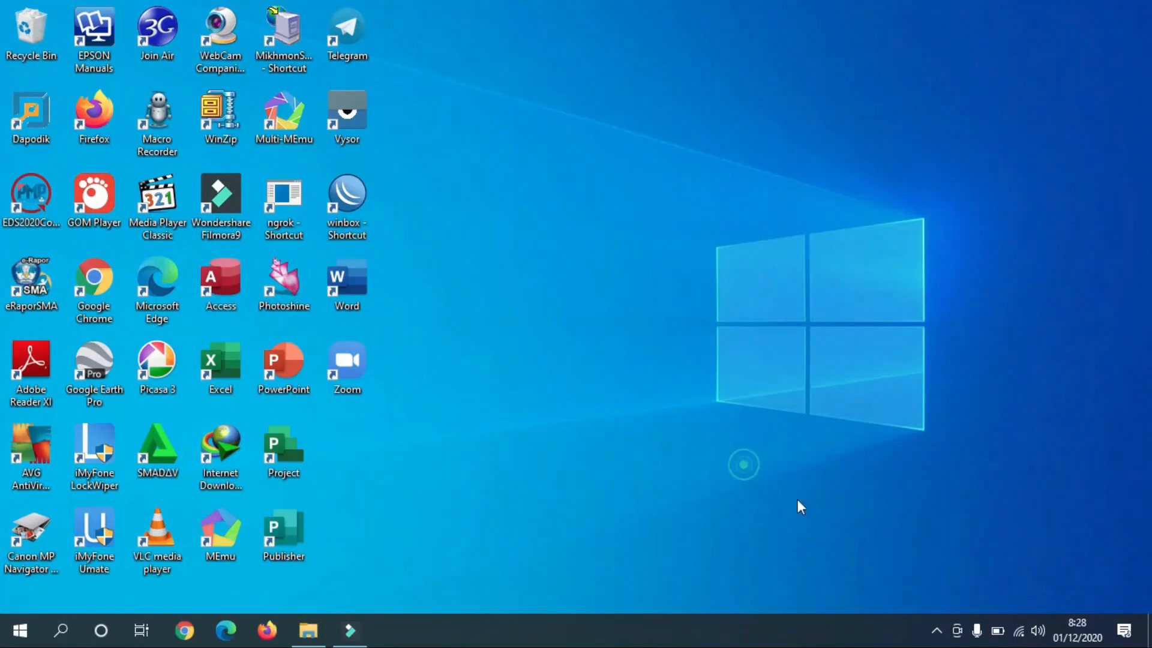
left_click(931, 625)
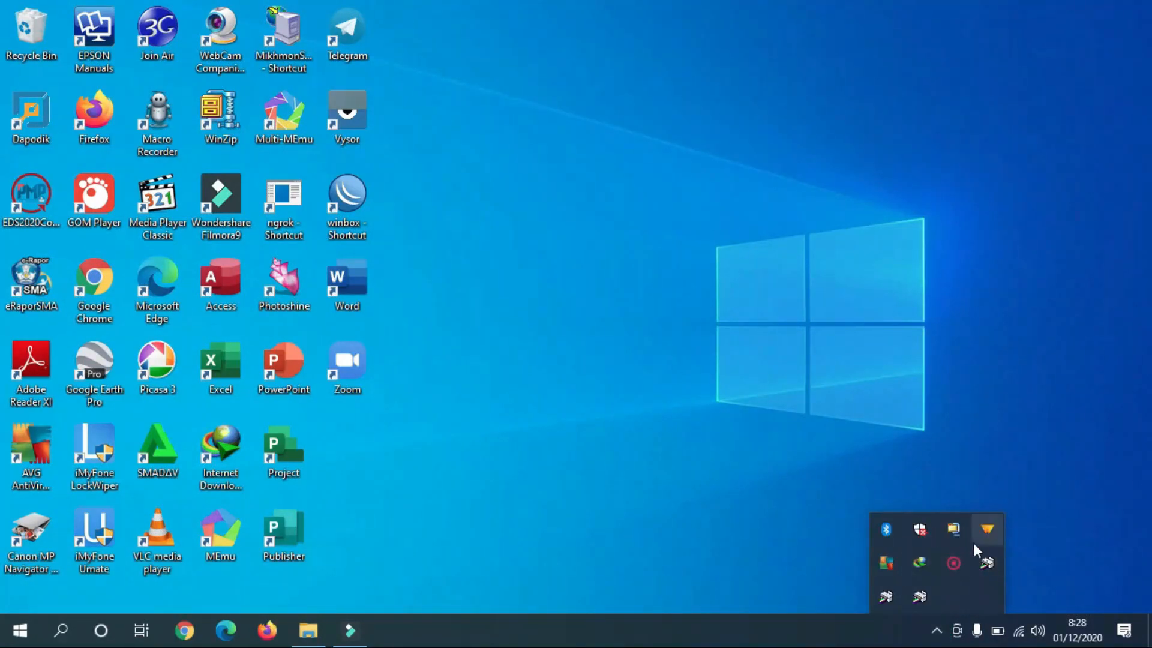
left_click(717, 384)
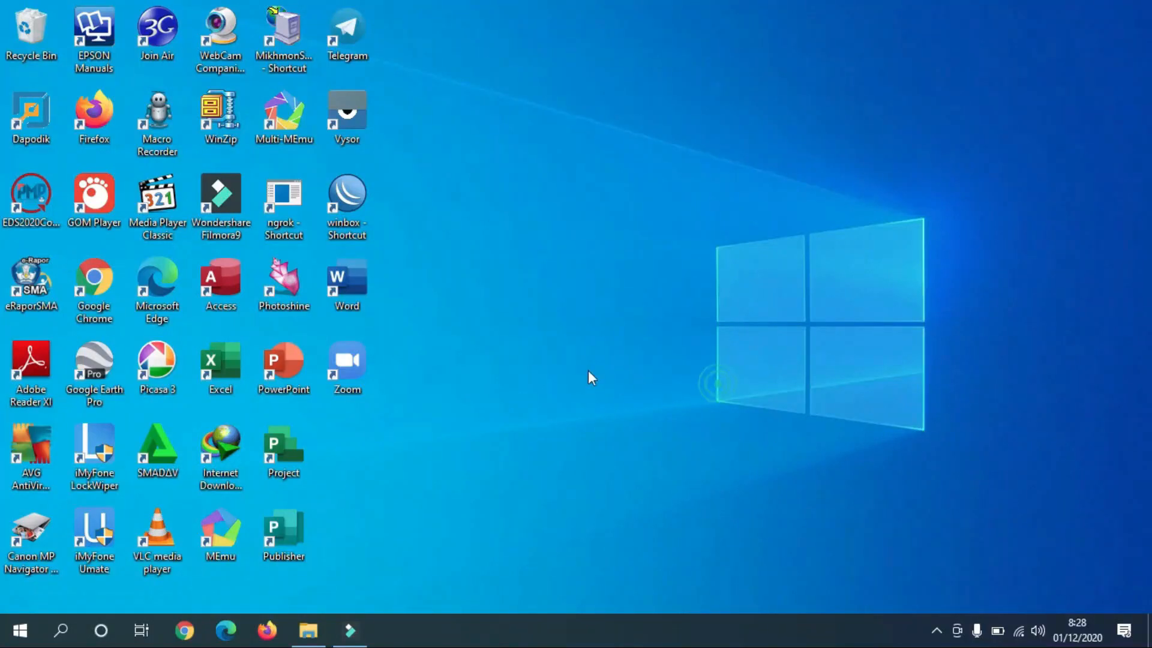
left_click(937, 627)
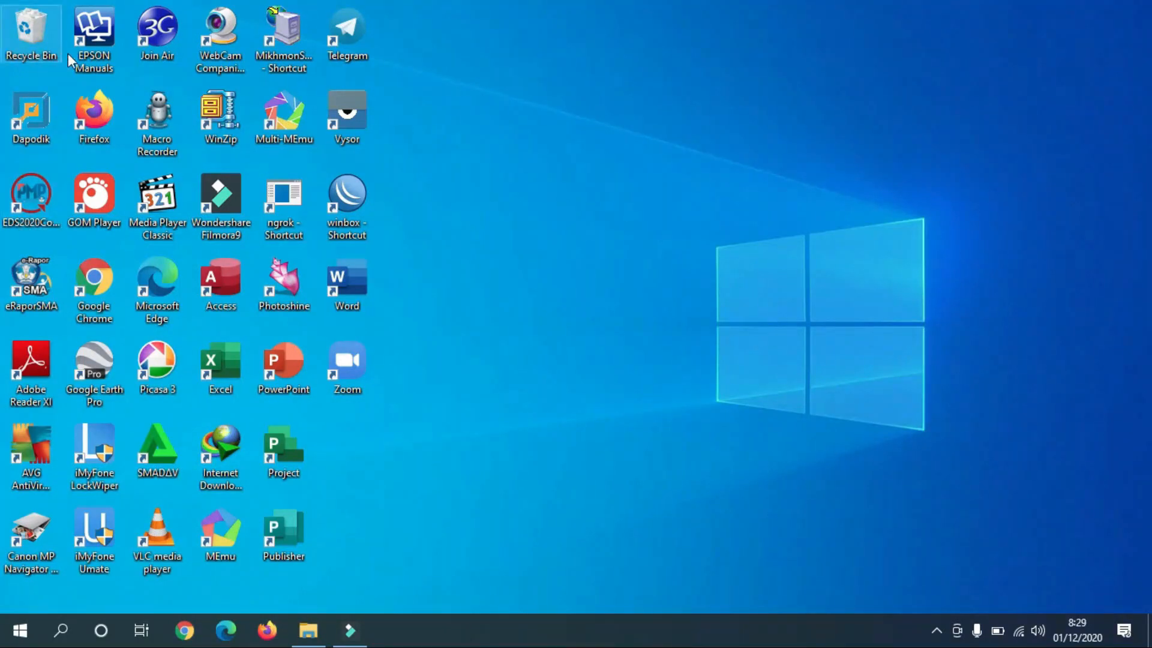
Run the ExamBrowser application from the ProktorBrowser_20.0922_64Bit folder as administrator and minimise the folder window.
left_click(308, 629)
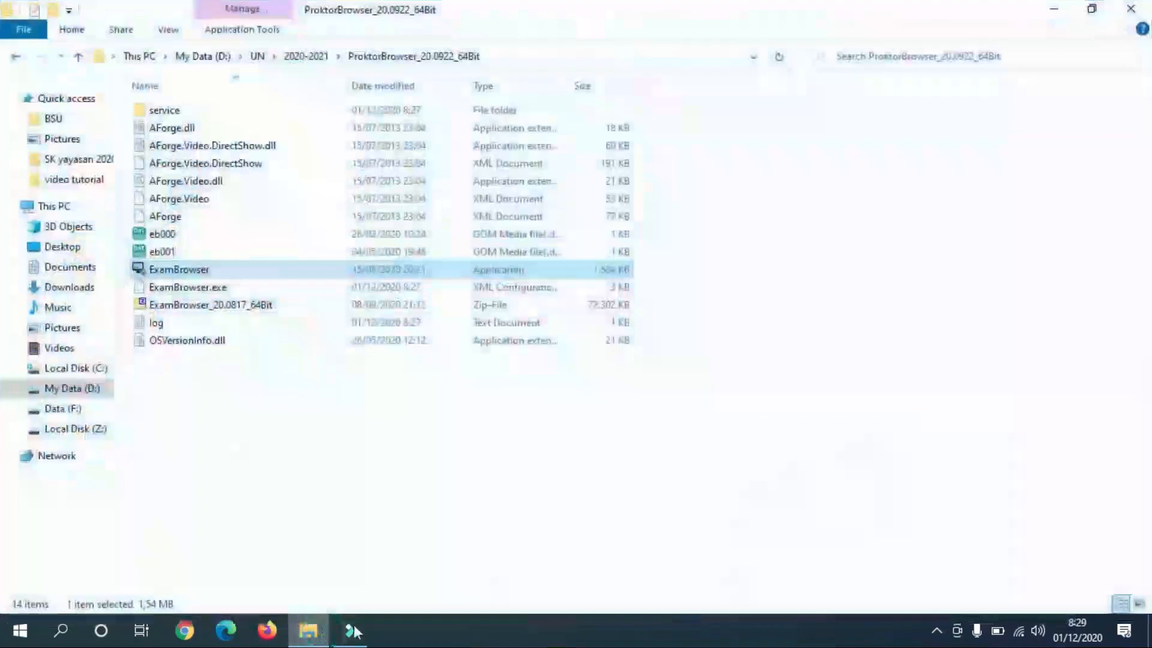
right_click(185, 271)
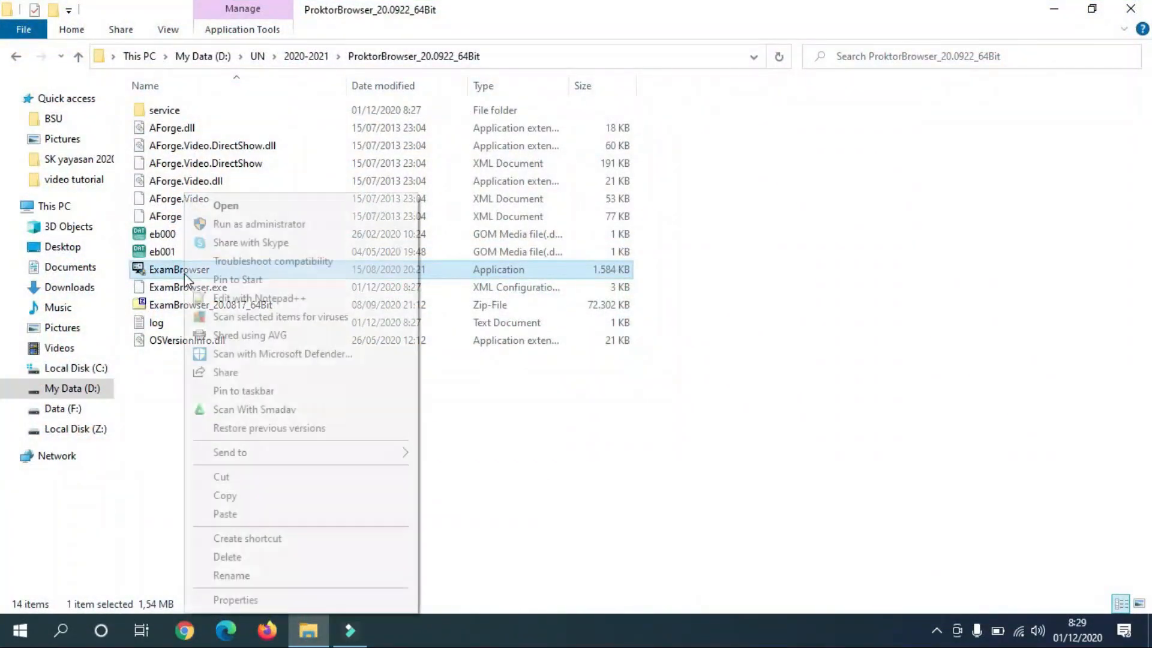
left_click(213, 223)
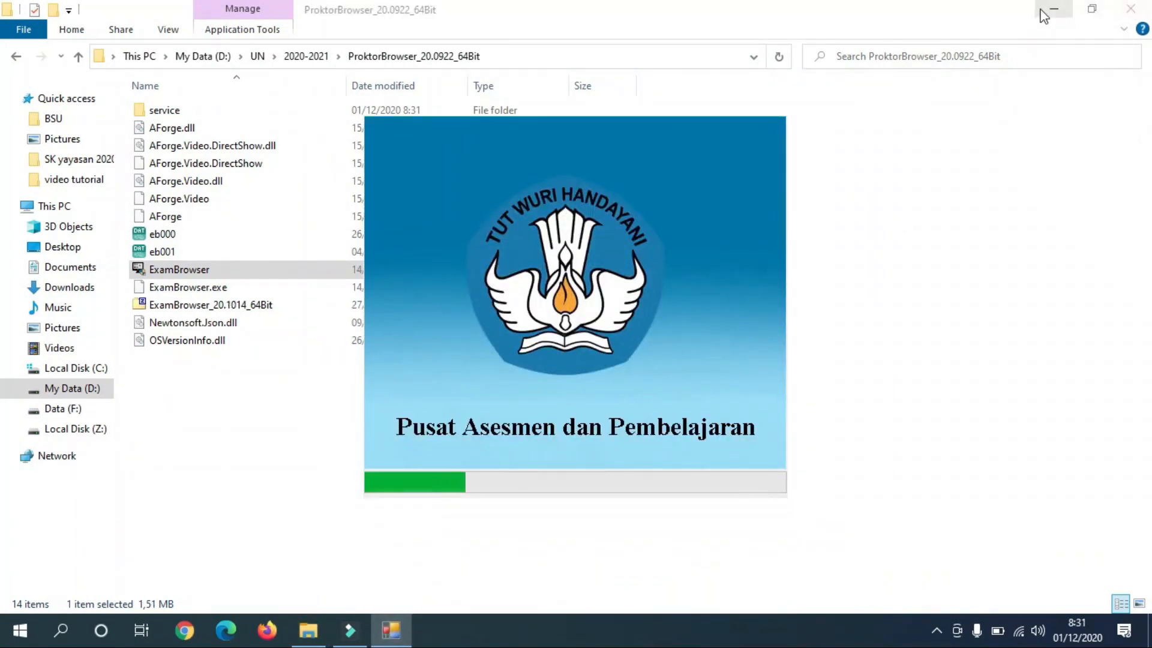
left_click(1053, 10)
right_click(866, 149)
left_click(892, 201)
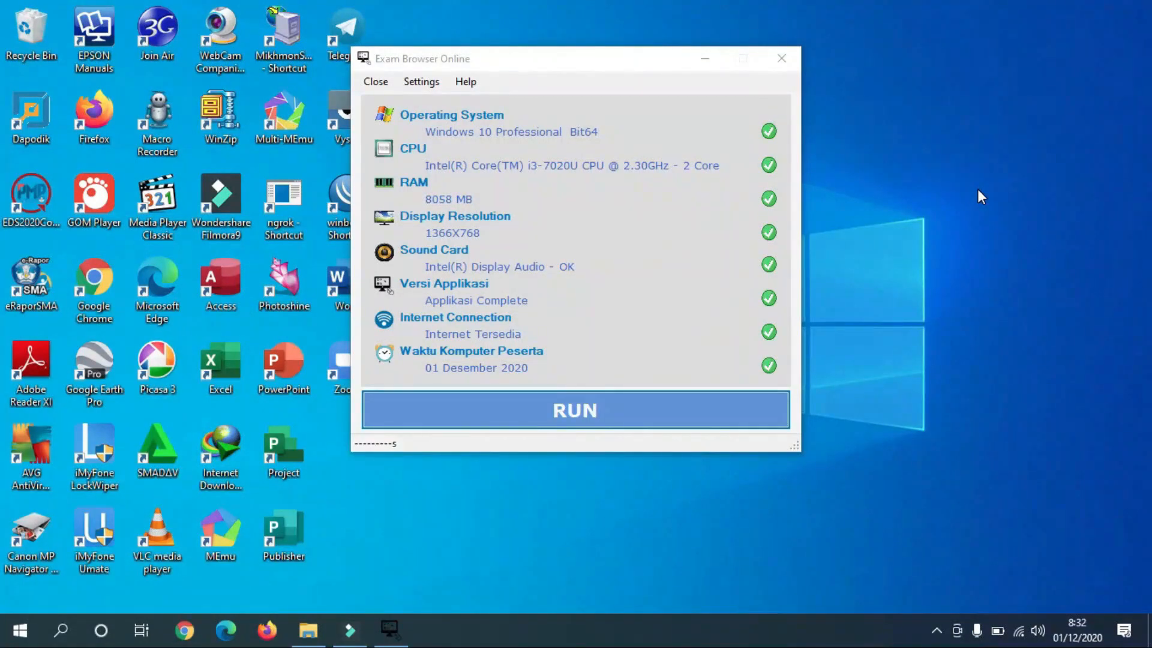
Start the exam session in Exam Browser Online and the proctor session in Proktor Browser Online.
left_click(664, 402)
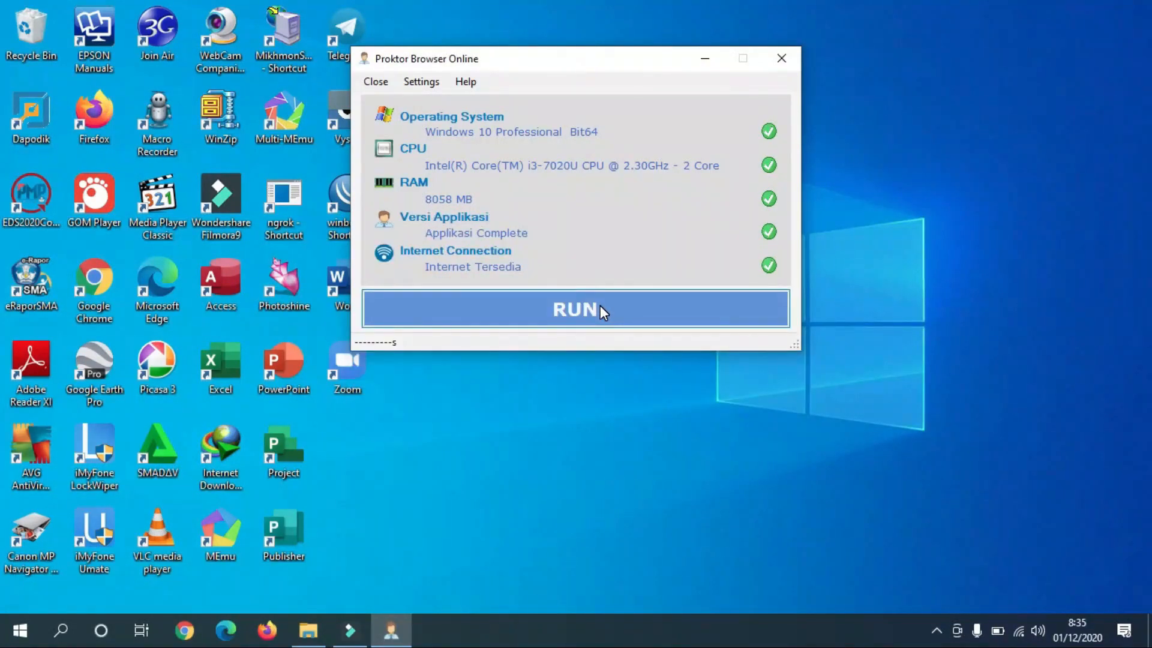
left_click(599, 311)
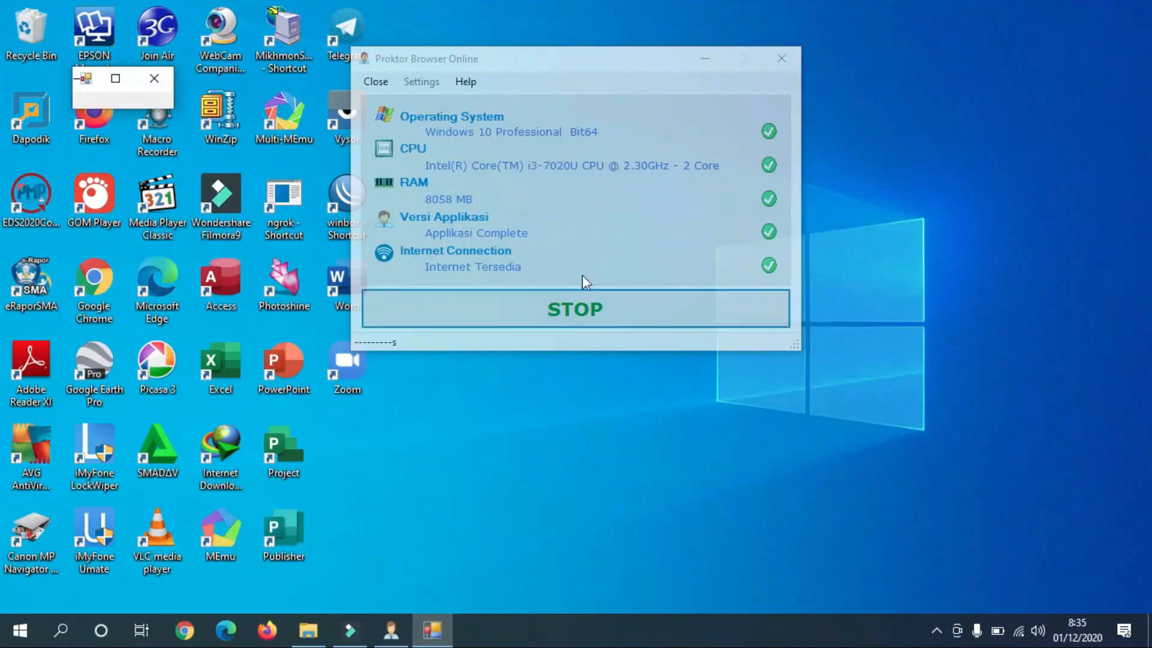